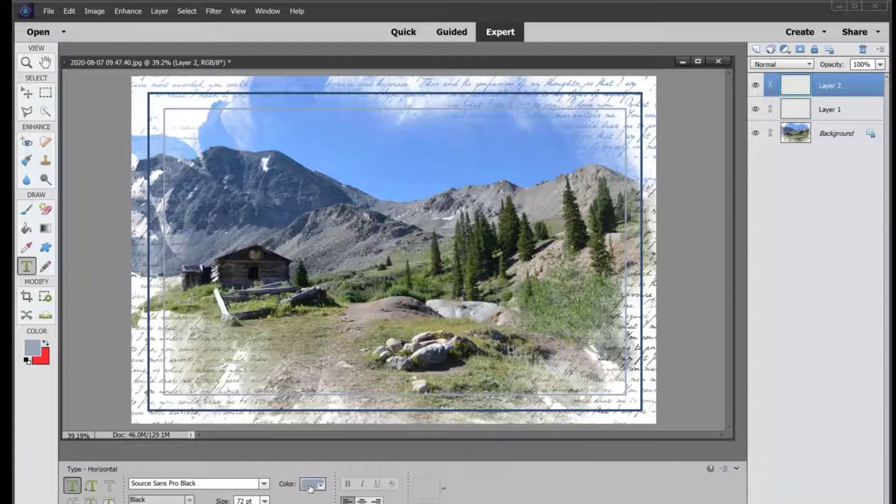
- Set the Type tool's text color to the slate blue-gray #6a768c with the color picker
click(311, 487)
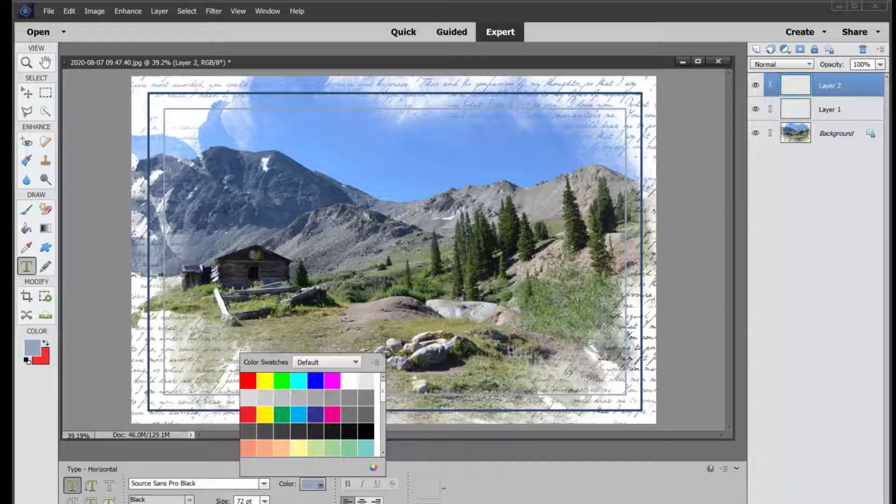
click(373, 468)
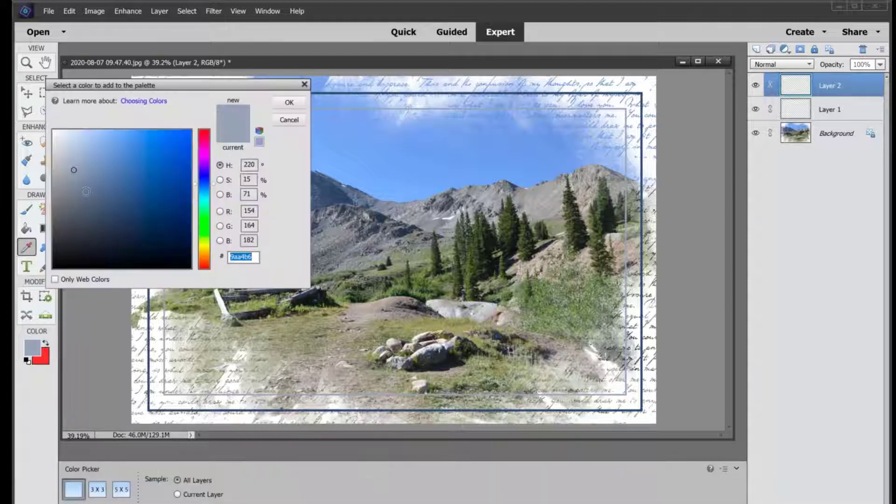
click(85, 192)
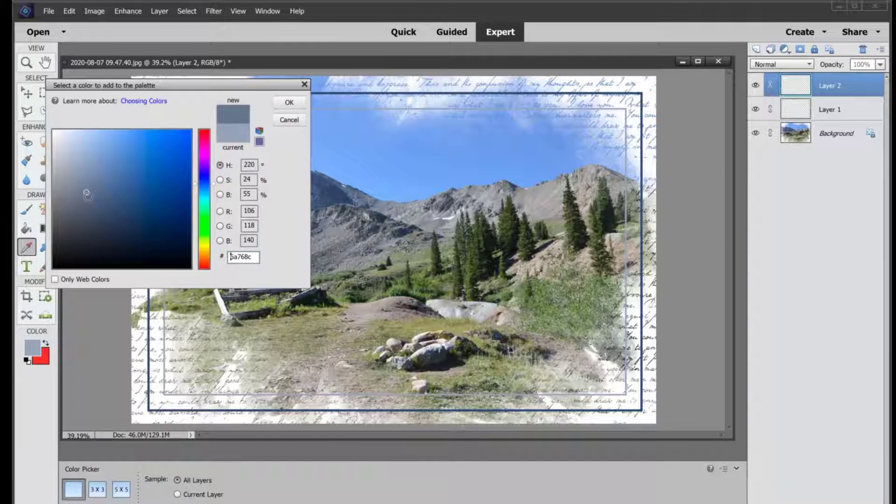
click(285, 103)
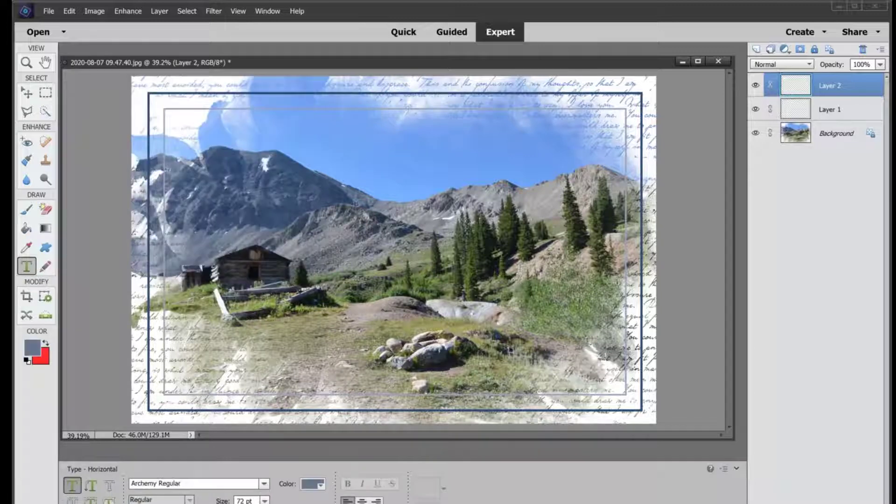
- Add the text "COLORADO" over the lower-left part of the photo and change its font to Arial Regular
click(188, 368)
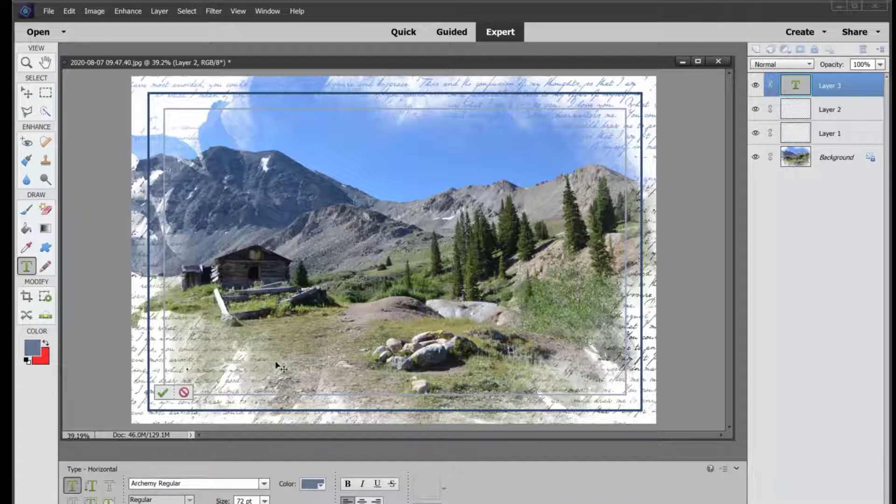
text(COLORADO)
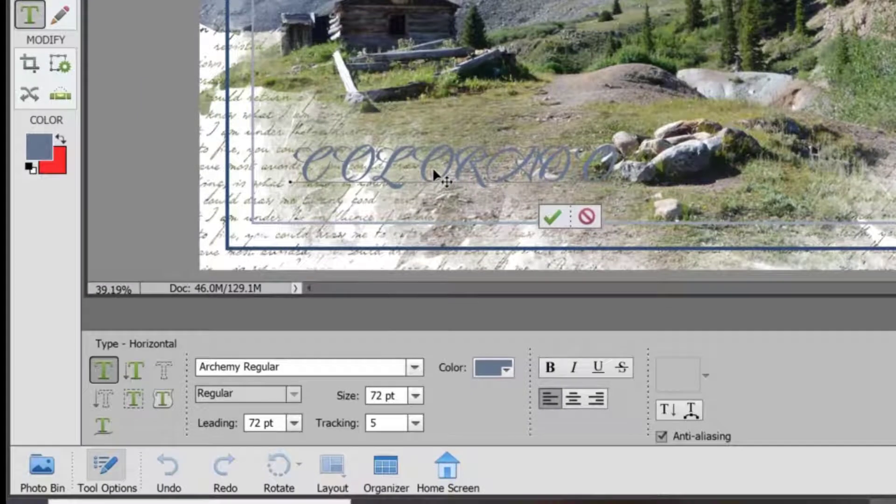
double_click(502, 159)
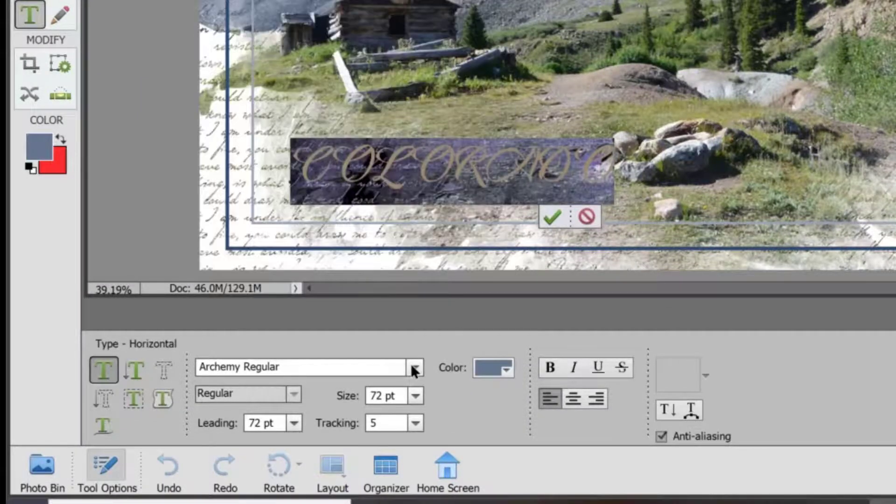
click(413, 369)
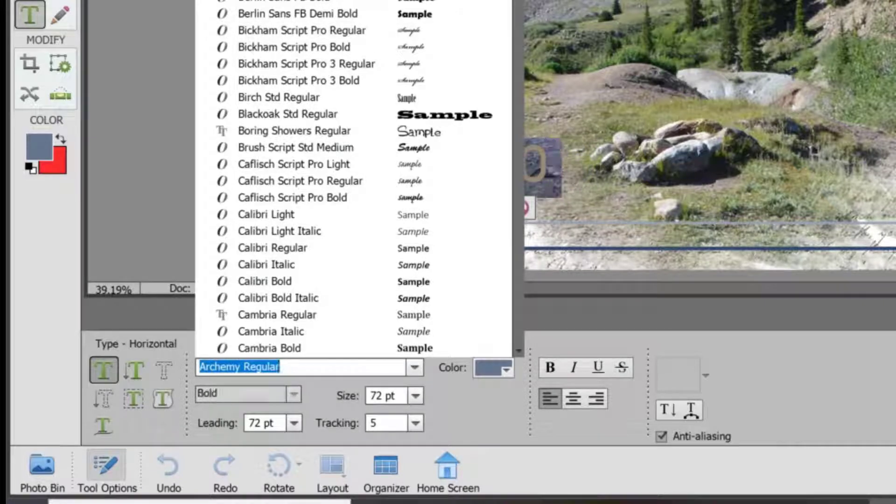
key(Escape)
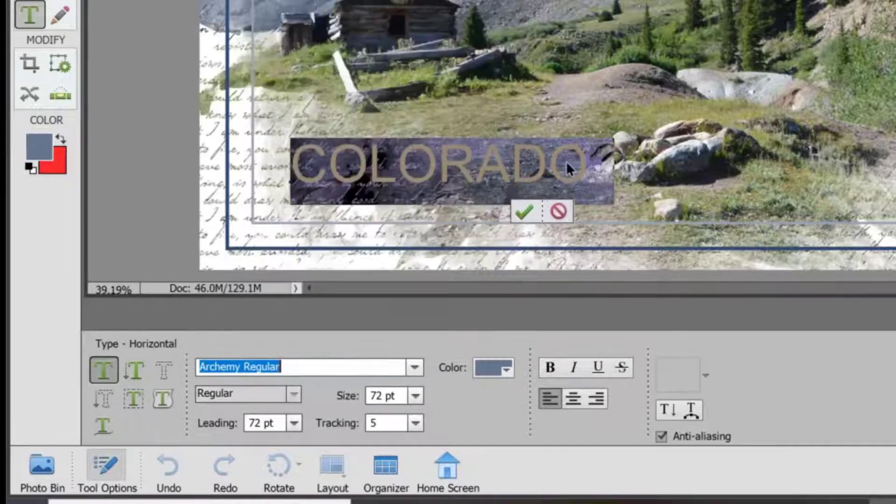
click(558, 209)
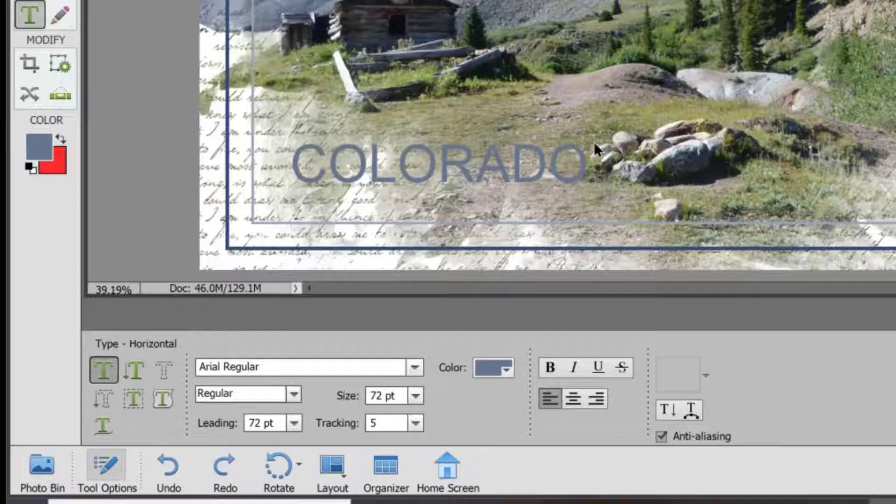
- Scale the COLORADO text proportionally to 45.08% and place it just inside the inner frame's lower-left corner
key(v)
drag(591, 136, 393, 207)
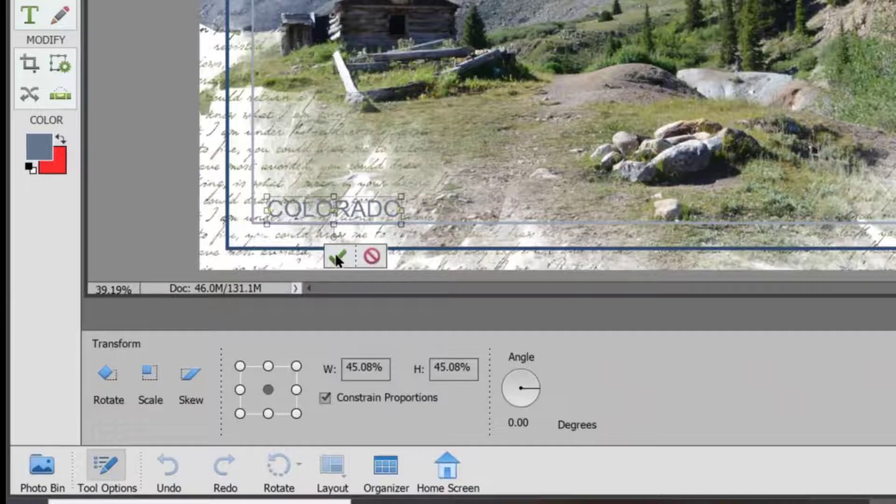
click(335, 256)
- Move the COLORADO text slightly up and to the right, away from the inner frame's corner
scroll(309, 225, up, 1)
scroll(308, 217, up, 2)
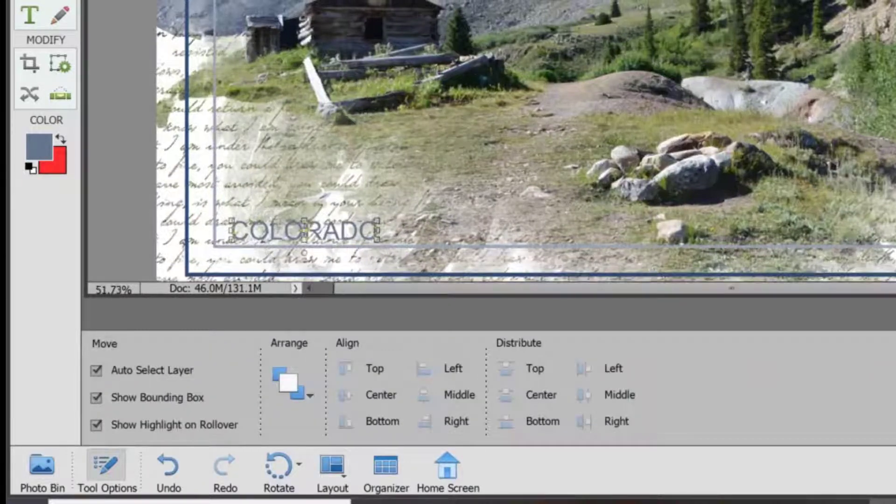
scroll(308, 217, up, 1)
scroll(490, 140, down, 3)
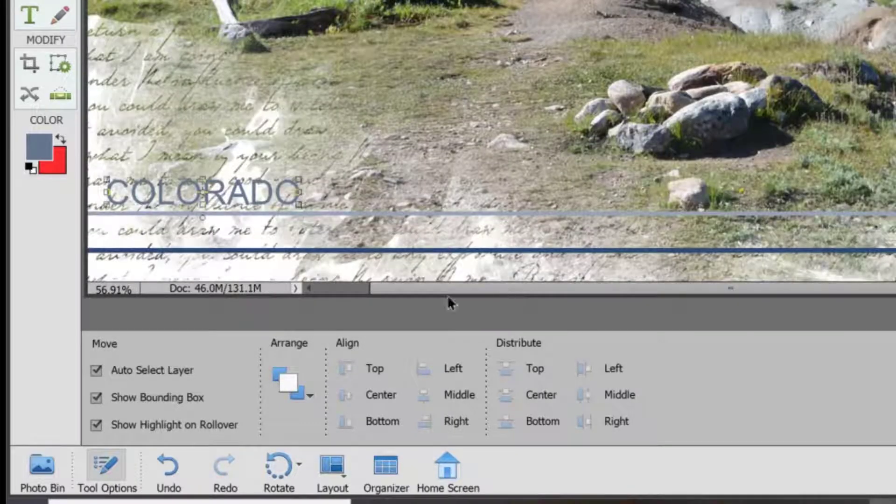
drag(447, 294, 395, 297)
drag(347, 192, 395, 161)
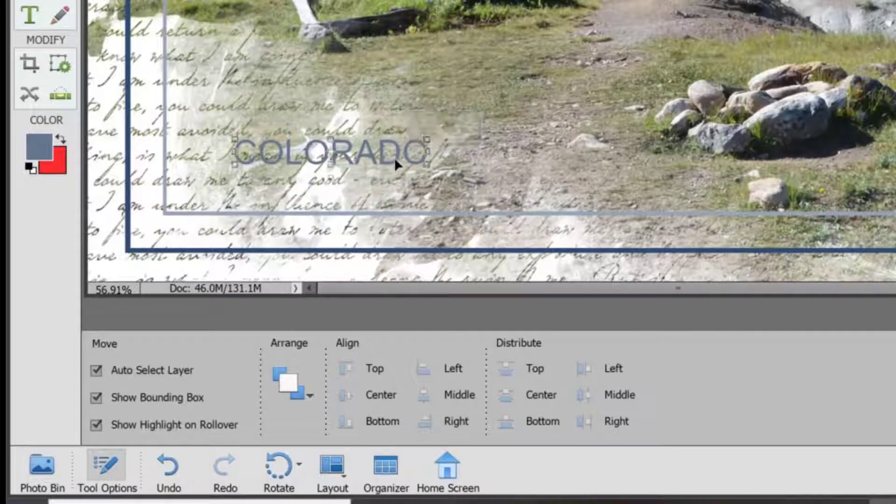
- Change the COLORADO text's font to Berlin Sans FB Demi Bold and shift the text slightly down and to the left
click(32, 17)
click(347, 152)
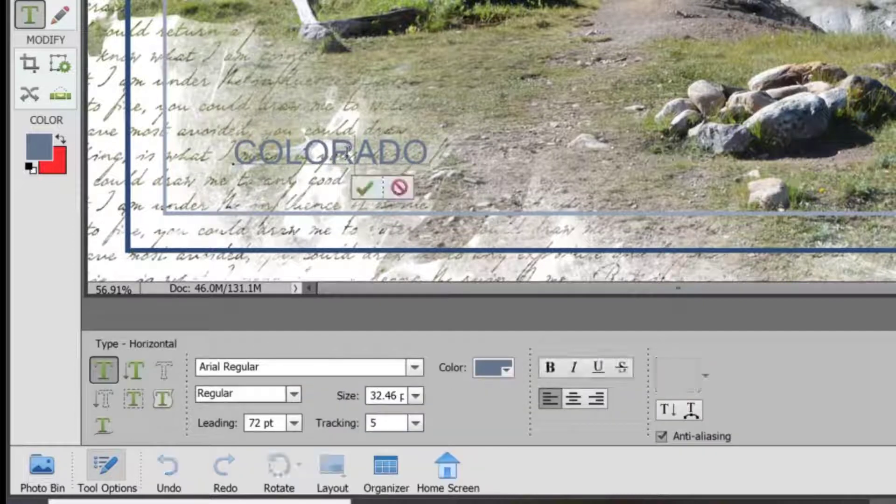
double_click(346, 151)
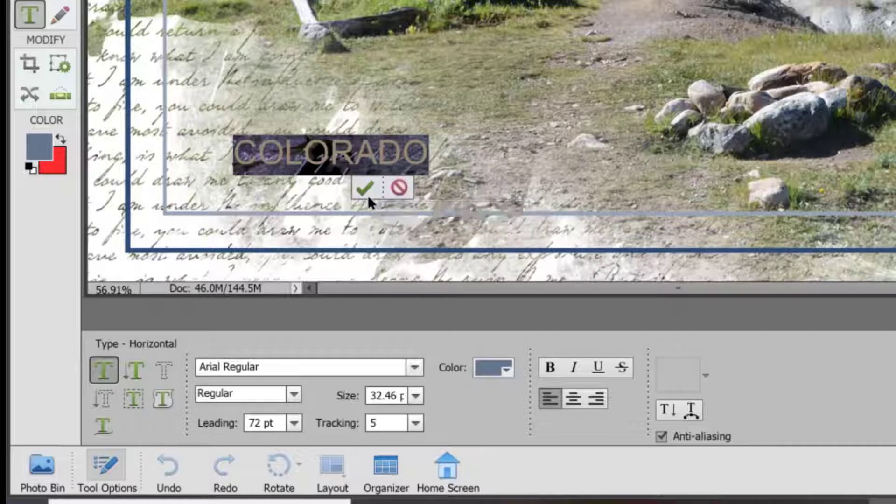
double_click(326, 368)
key(Down)
key(Down)
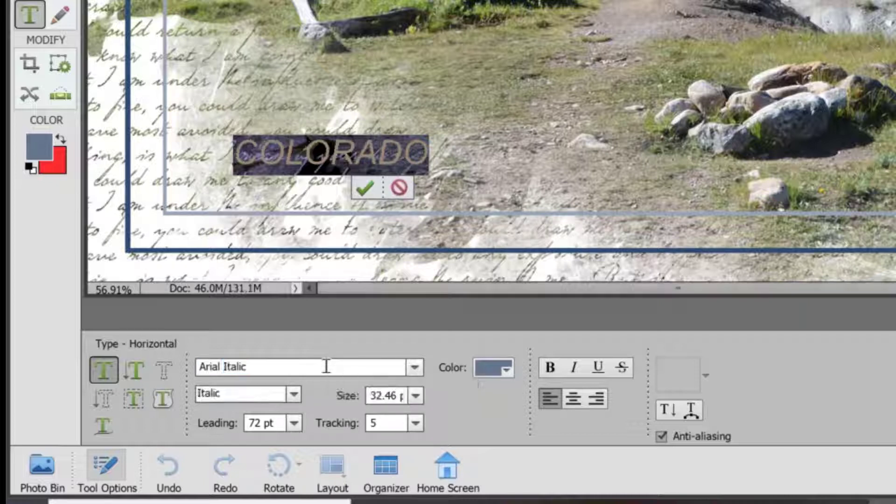
key(Down)
key(Down)
key(Down)
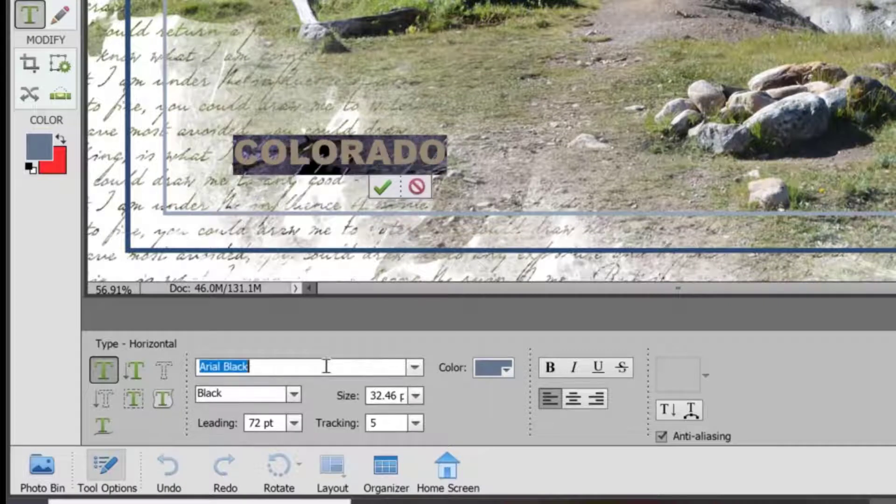
key(Down)
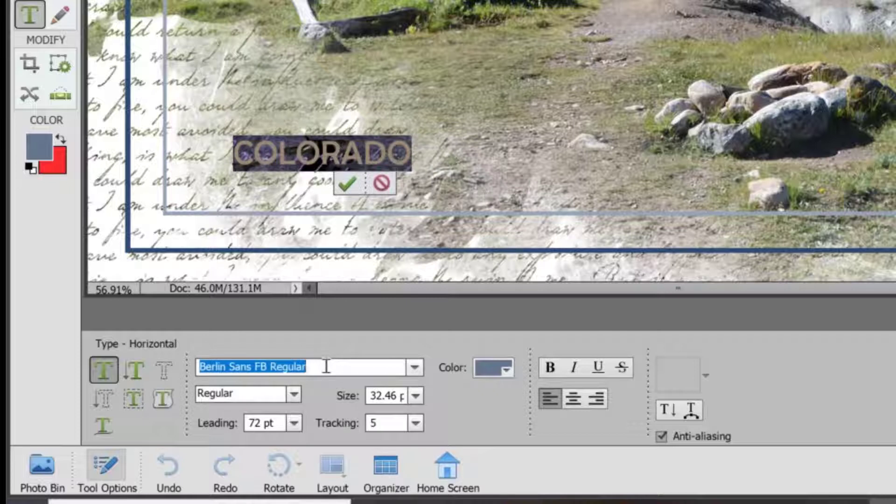
key(Down)
key(Down)
key(Down)
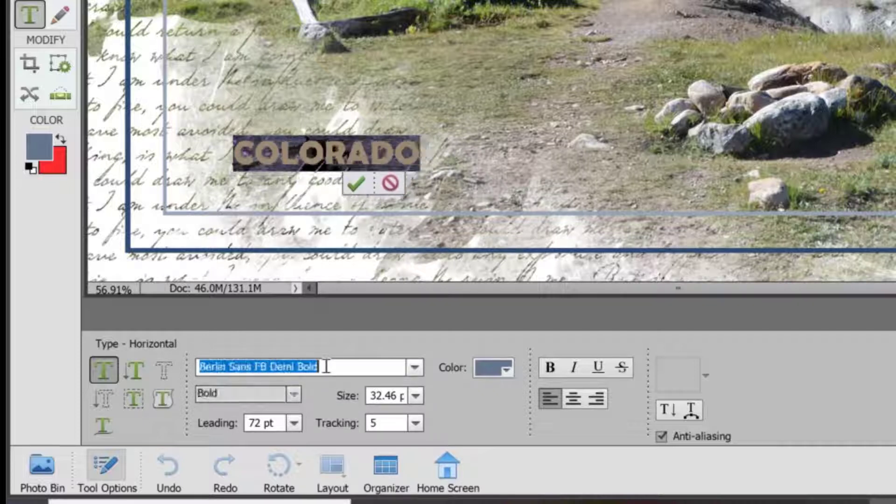
click(357, 183)
key(v)
drag(354, 159, 335, 186)
- Extend the text to read "COLORADO MINING TOWN" with "MAYFLOWER GULCH 2020" on a second line
click(31, 14)
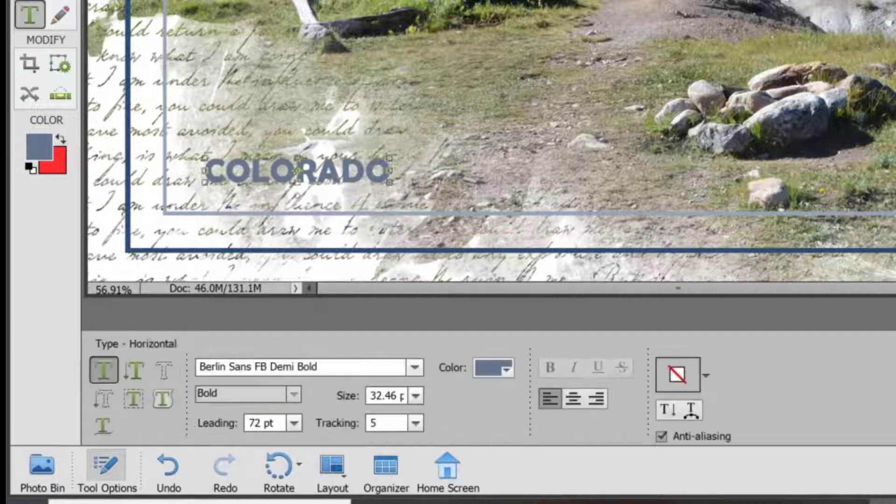
click(389, 173)
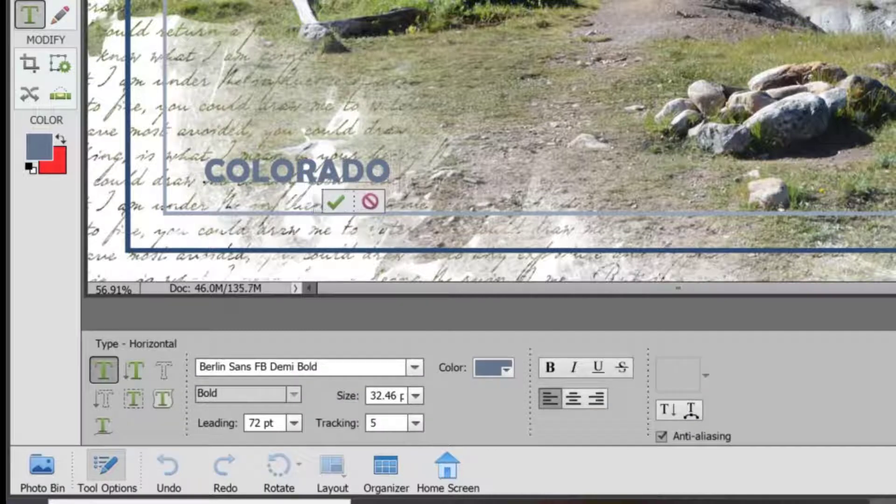
text(MININ)
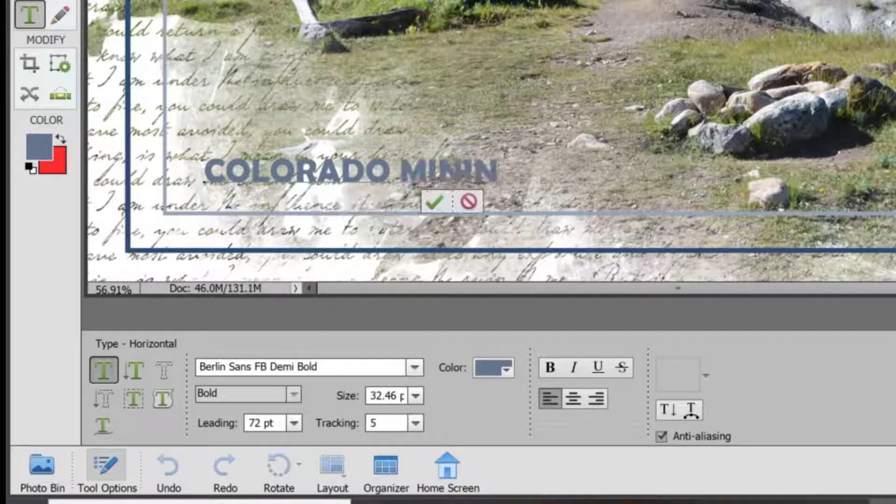
text(G TOWN)
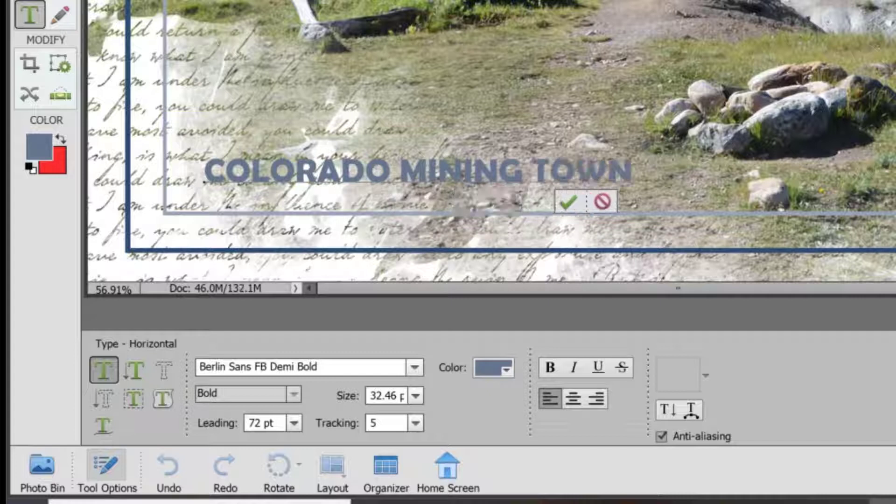
key(Return)
text(MAYF)
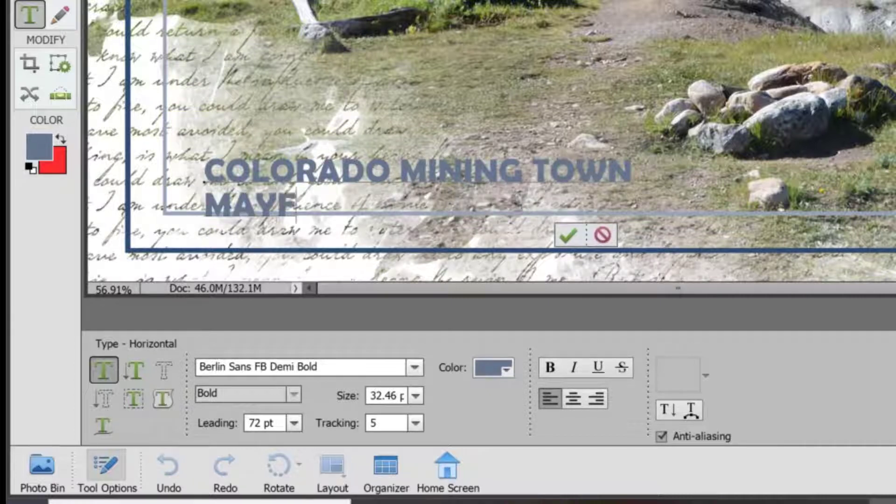
text(LOWER)
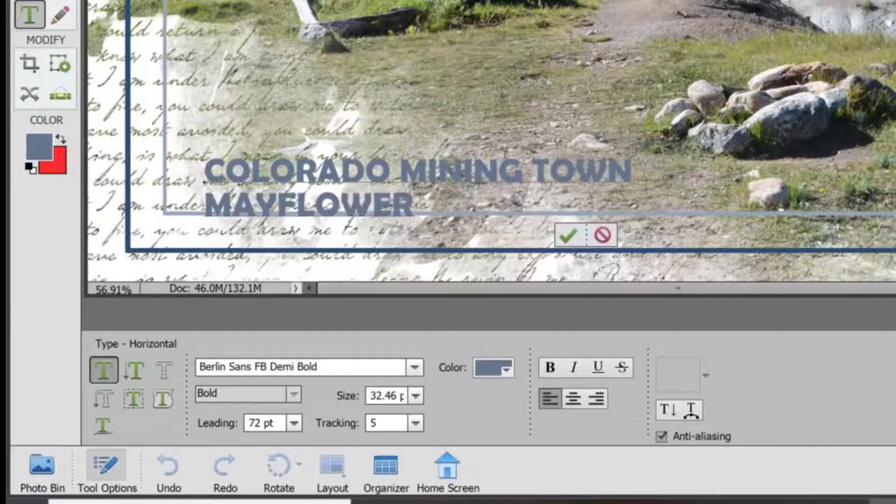
text( GUL)
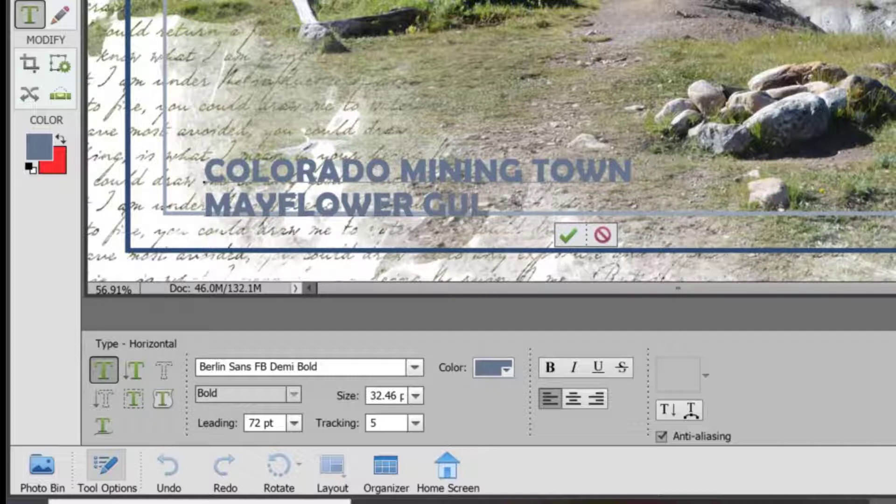
text(CH 2020)
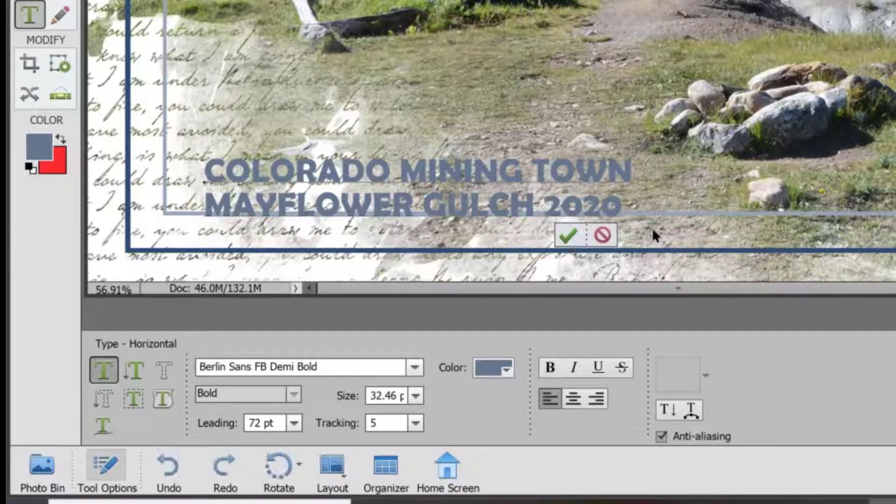
click(568, 238)
- Move the two-line text up about 0.67 in, clear of the inner frame line, and center-align its lines
key(v)
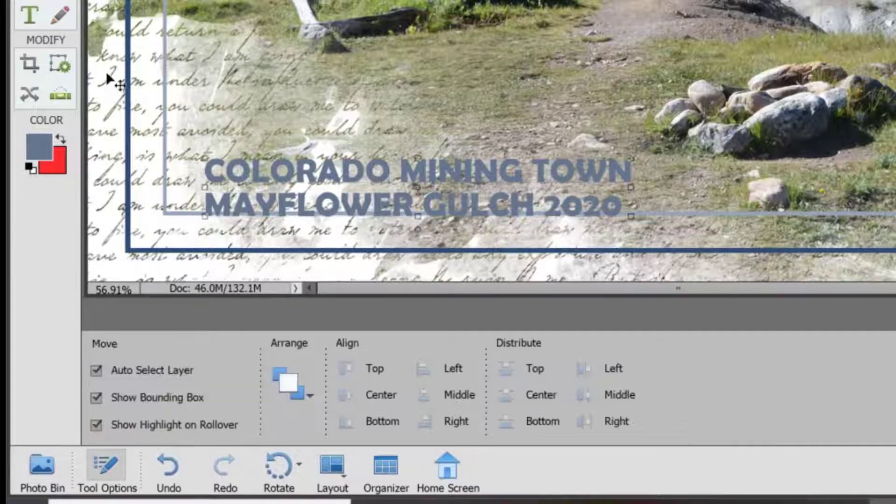
drag(408, 169, 405, 118)
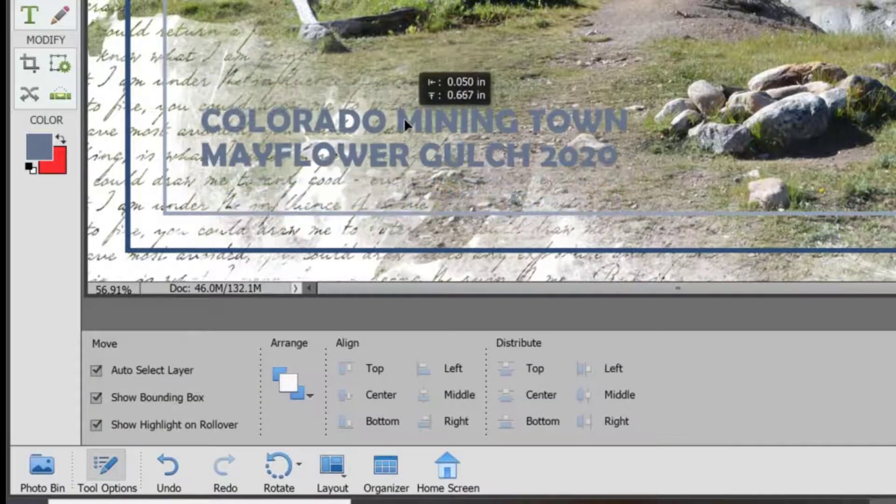
click(27, 17)
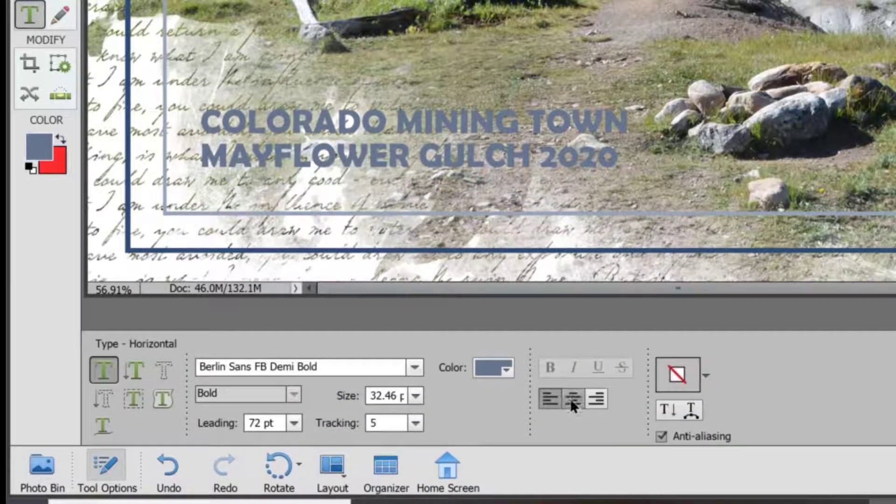
click(571, 398)
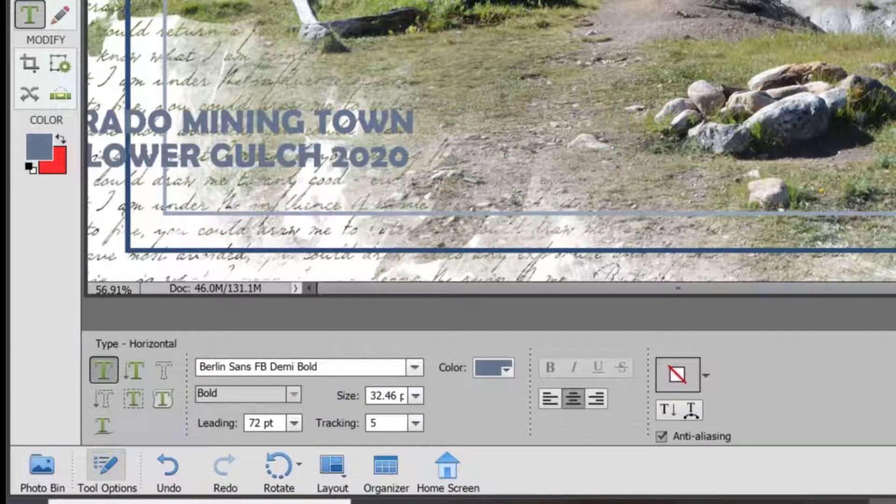
- Reposition the centered two-line text to the top middle of the photo, over the frame's upper lines
key(v)
drag(332, 137, 501, 227)
scroll(610, 116, down, 1)
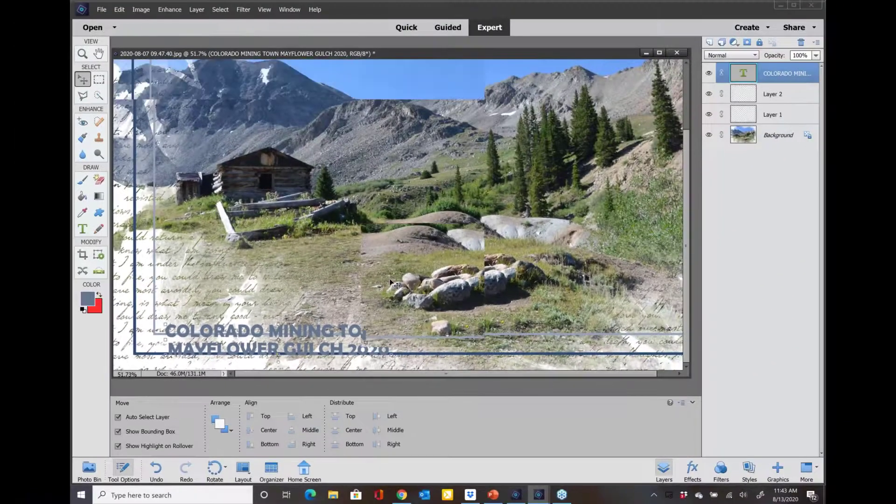
scroll(392, 282, down, 3)
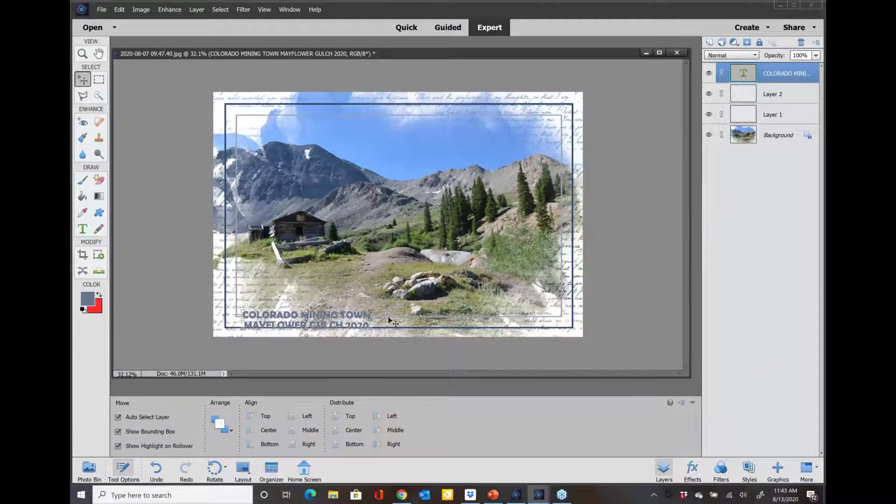
drag(370, 312, 444, 108)
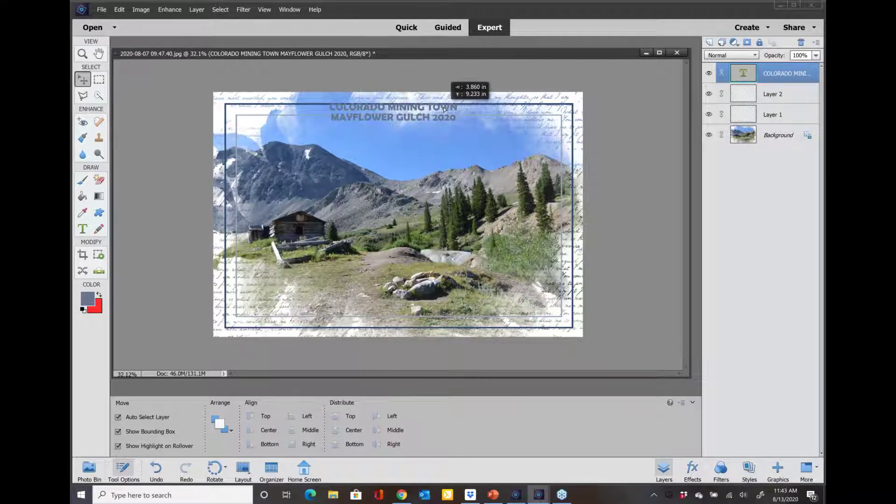
- Move the two-line title to the photo's lower-left area, overlapping both bottom lines of the frame
drag(445, 109, 362, 319)
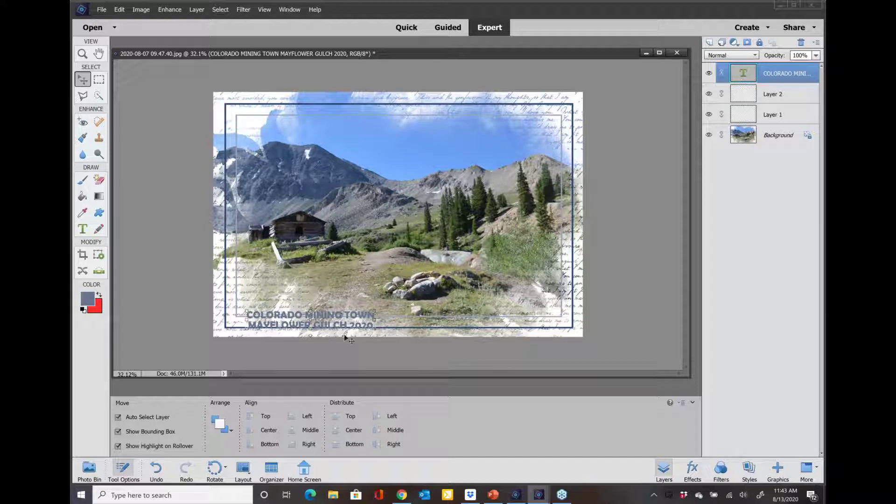
scroll(404, 327, up, 1)
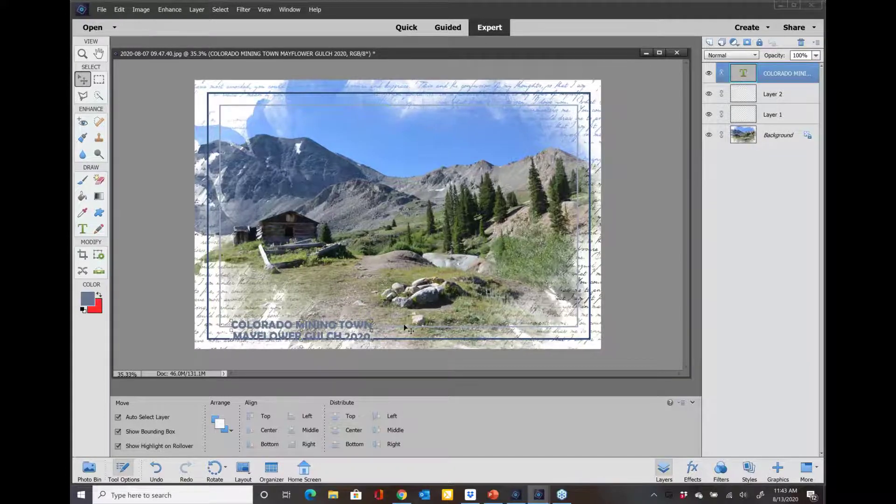
click(390, 271)
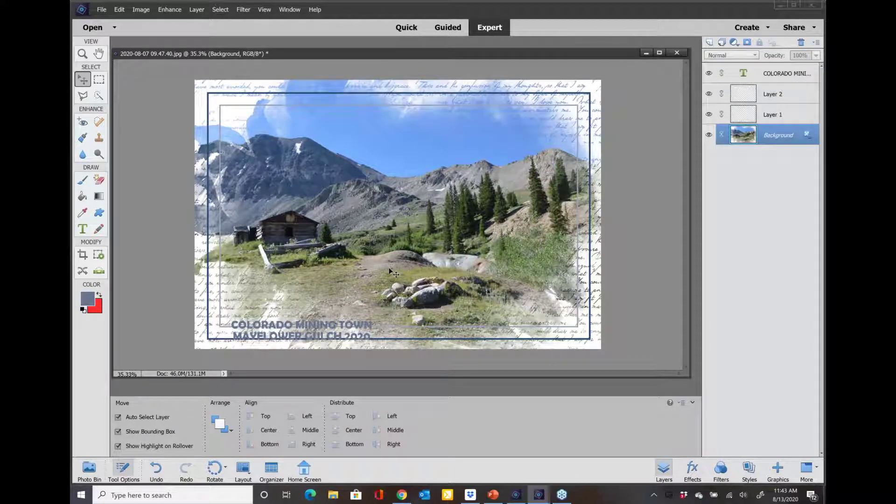
click(294, 329)
drag(292, 328, 299, 328)
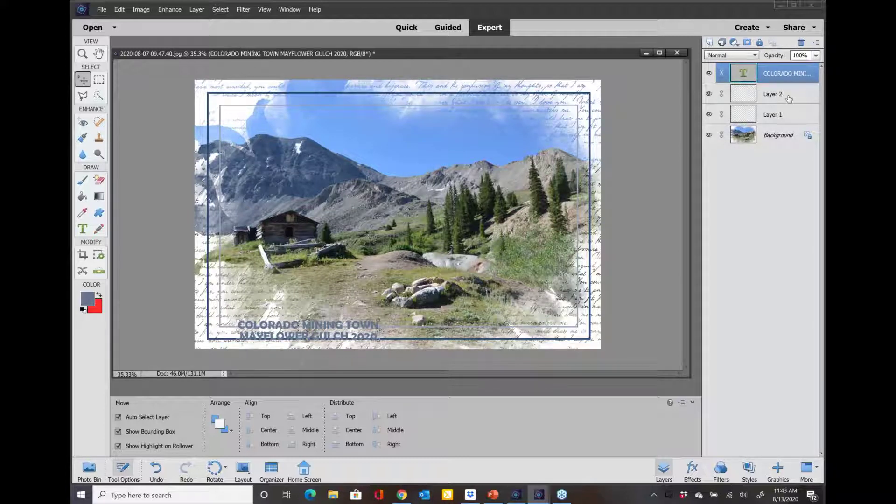
- Merge the two frame layers, Layer 1 and Layer 2, into a single layer
click(768, 96)
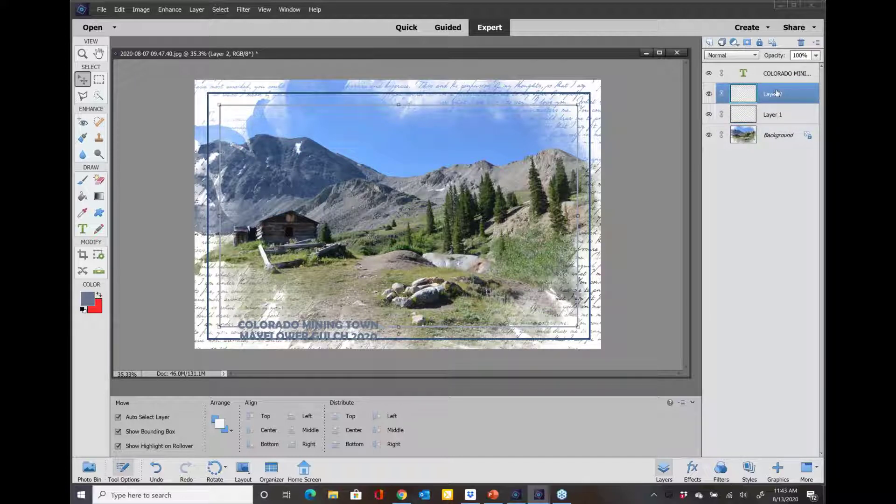
ctrl+click(786, 119)
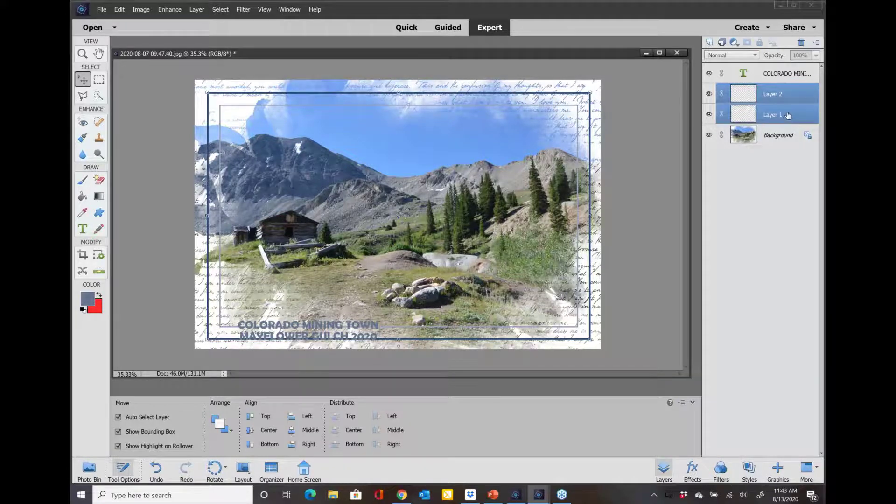
right_click(786, 118)
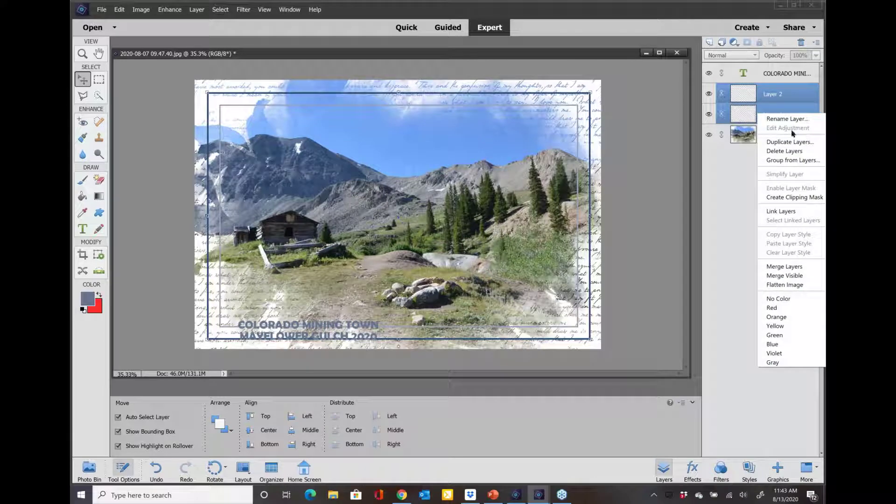
click(781, 267)
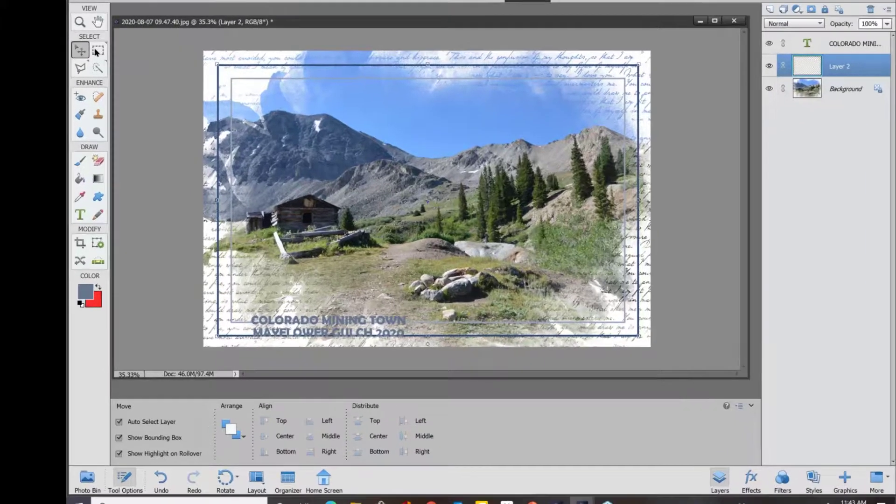
- Delete the parts of the merged frame lines behind the title using a rectangular marquee selection, and clear the selection
click(96, 52)
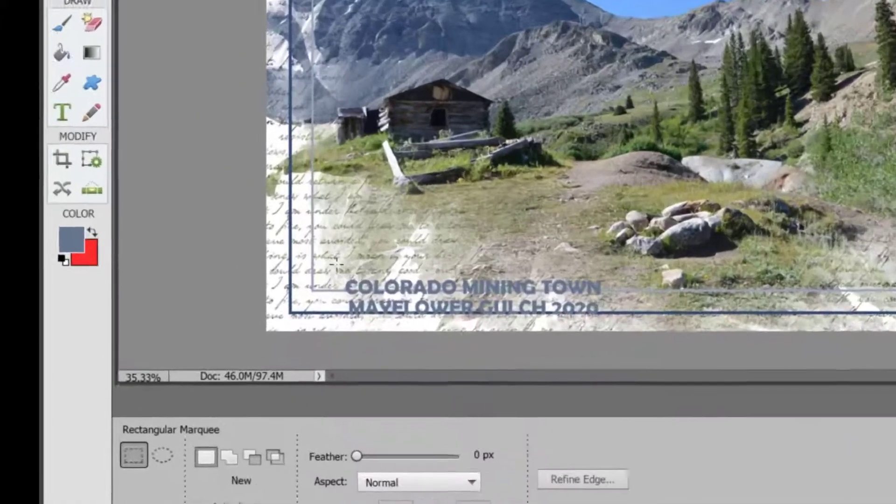
drag(245, 307, 270, 325)
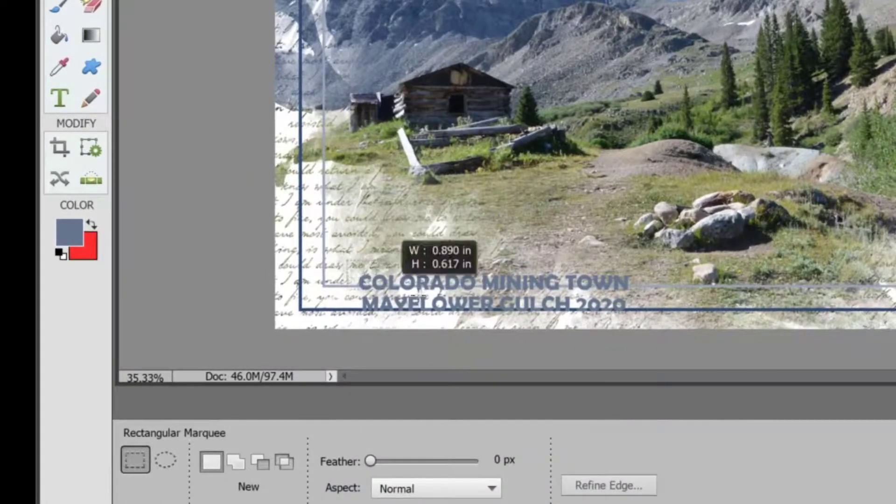
drag(418, 296, 667, 322)
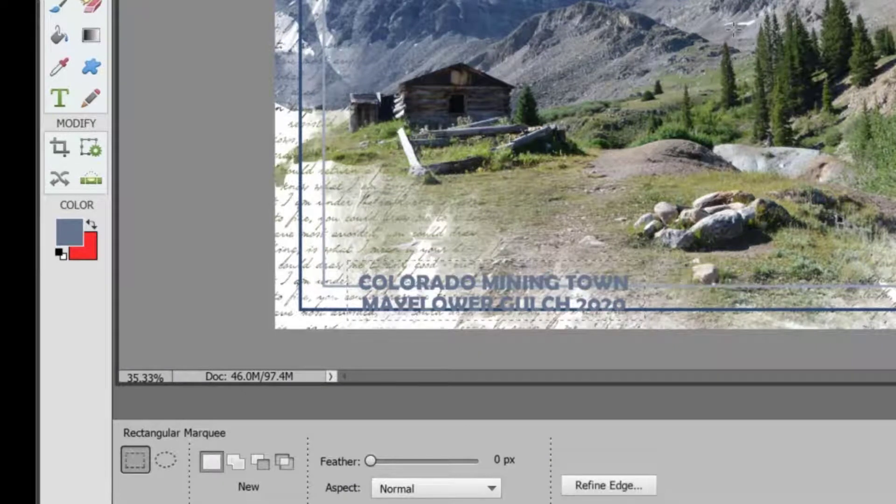
key(Delete)
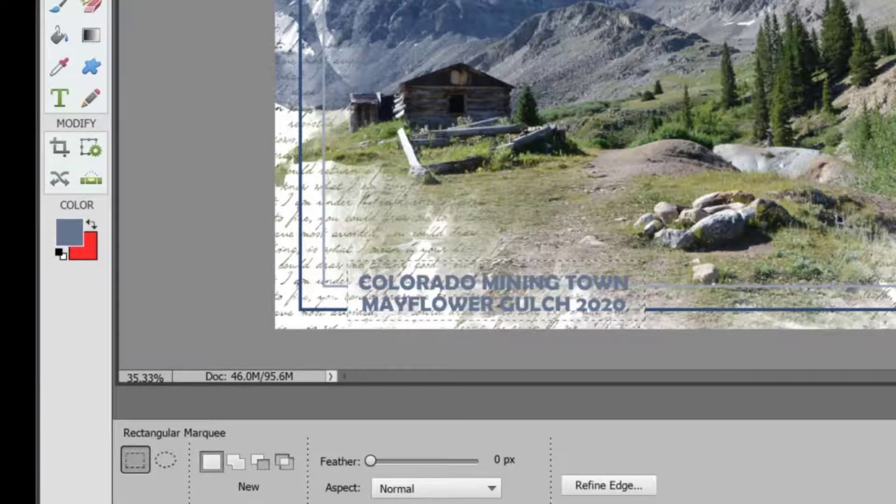
key(ctrl+d)
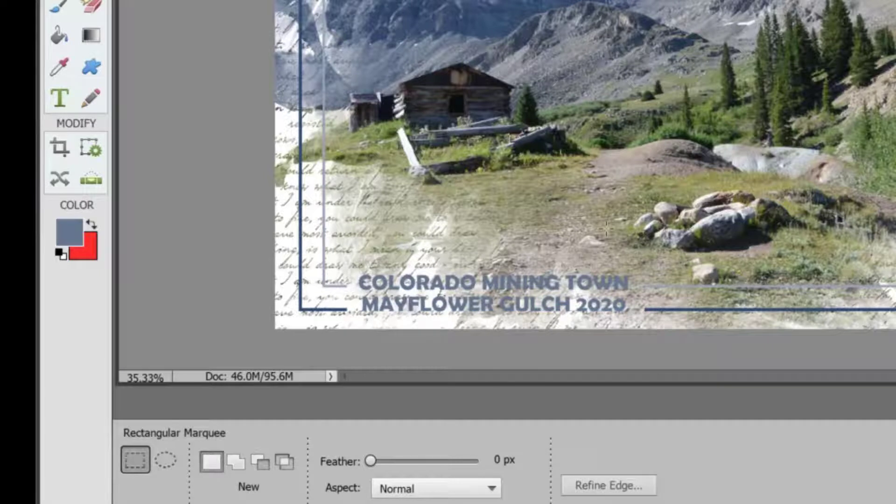
- Activate the Dodge tool on the Background layer and choose the soft 65 px brush from Default Brushes
scroll(520, 292, up, 2)
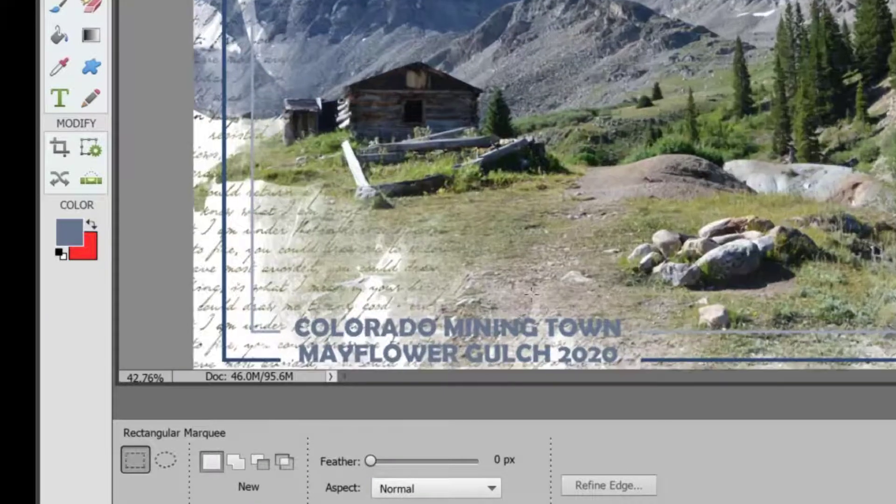
scroll(523, 291, up, 2)
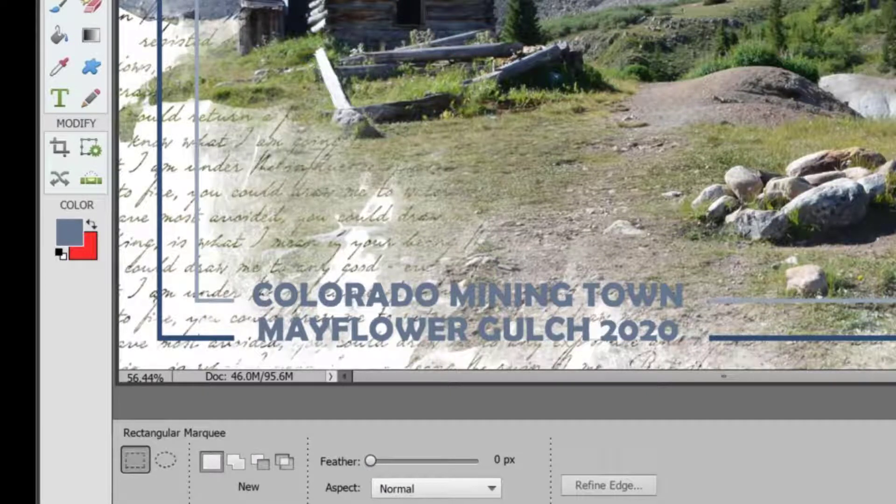
key(o)
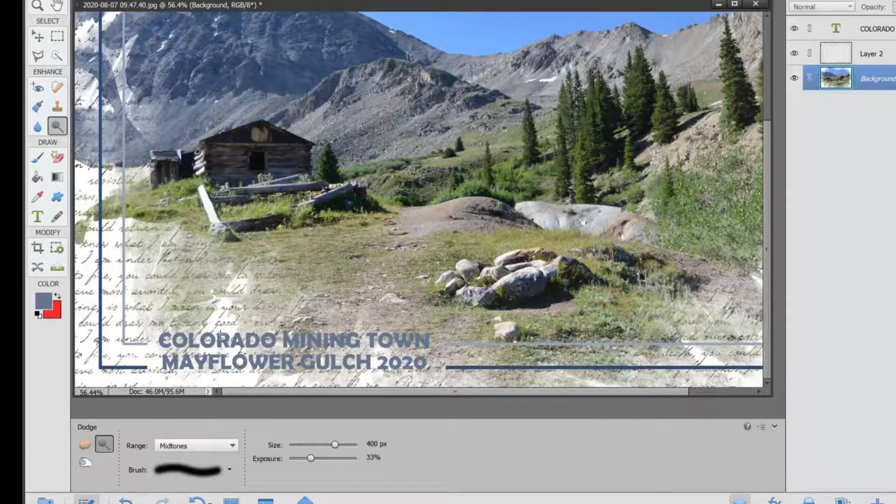
drag(335, 444, 339, 445)
click(229, 470)
scroll(190, 406, down, 4)
scroll(189, 407, down, 5)
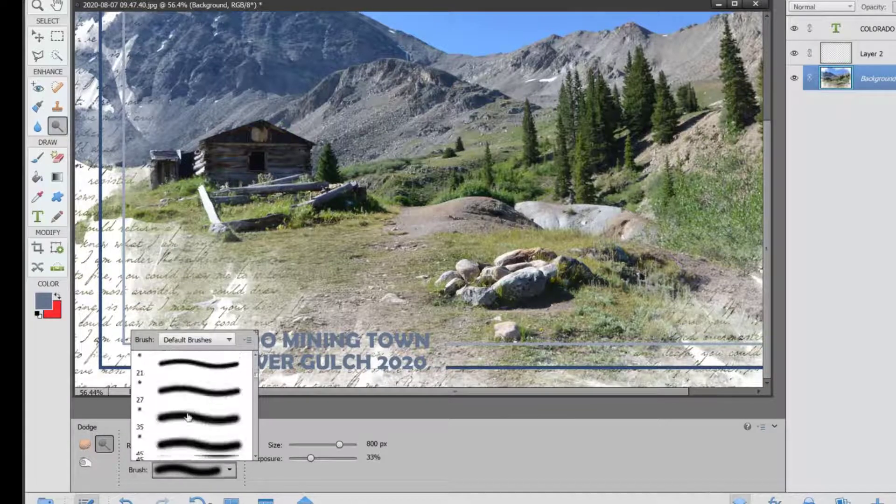
click(198, 406)
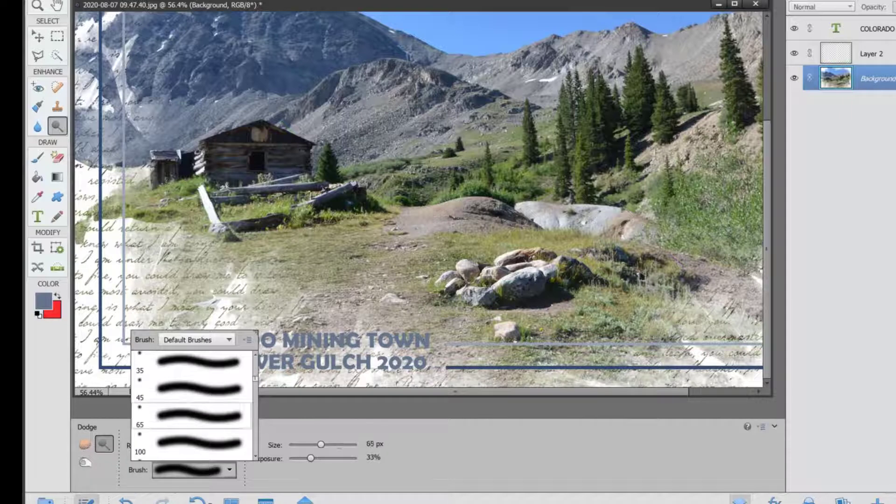
- Set the Dodge brush size to 500 px and its exposure to 67%
key(bracketright)
key(bracketright)
key(bracketright)
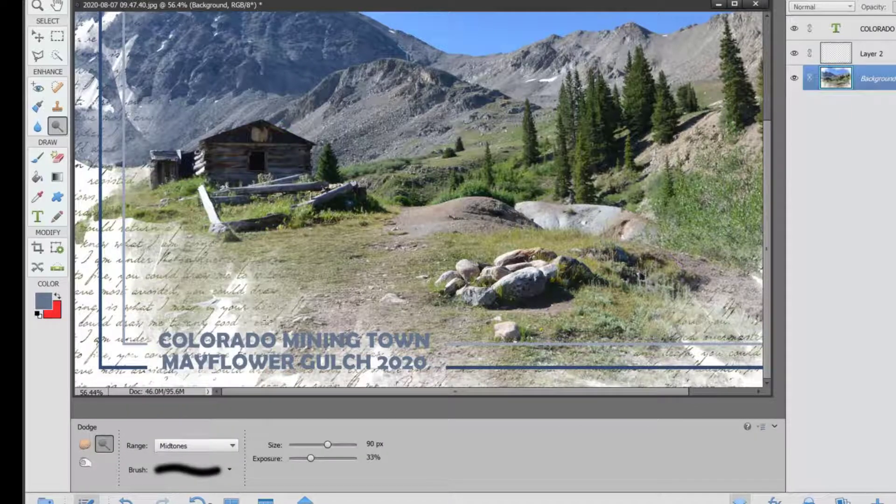
click(312, 445)
scroll(274, 361, up, 2)
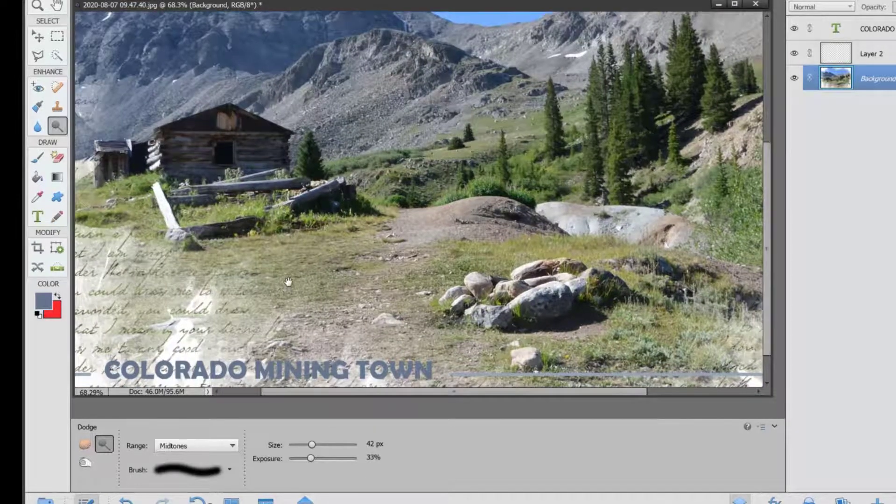
drag(289, 281, 303, 242)
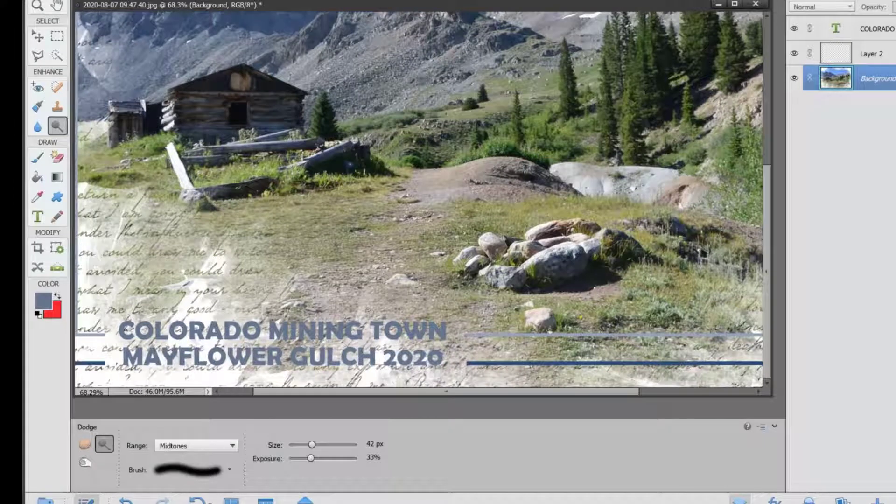
key(bracketright)
key(bracketright)
key(bracketright)
key(bracketright)
key(bracketright)
key(bracketright)
key(bracketright)
key(bracketright)
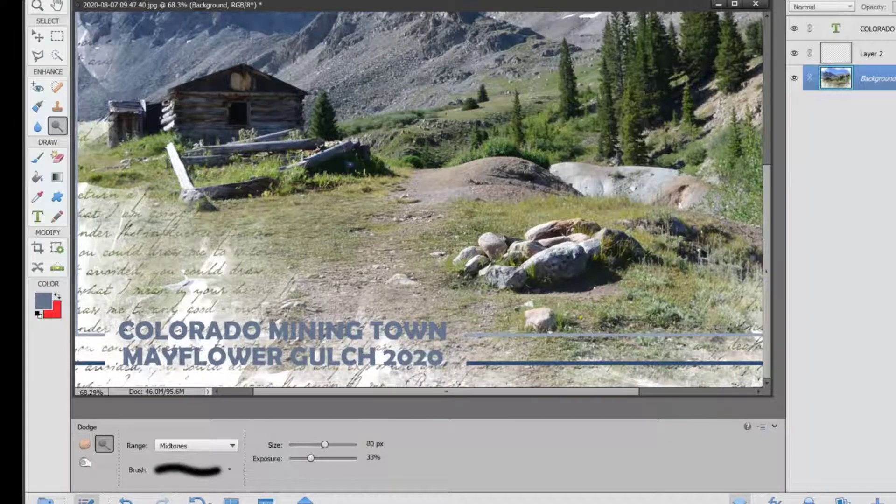
key(bracketright)
key(bracketright)
key(bracketright)
key(bracketright)
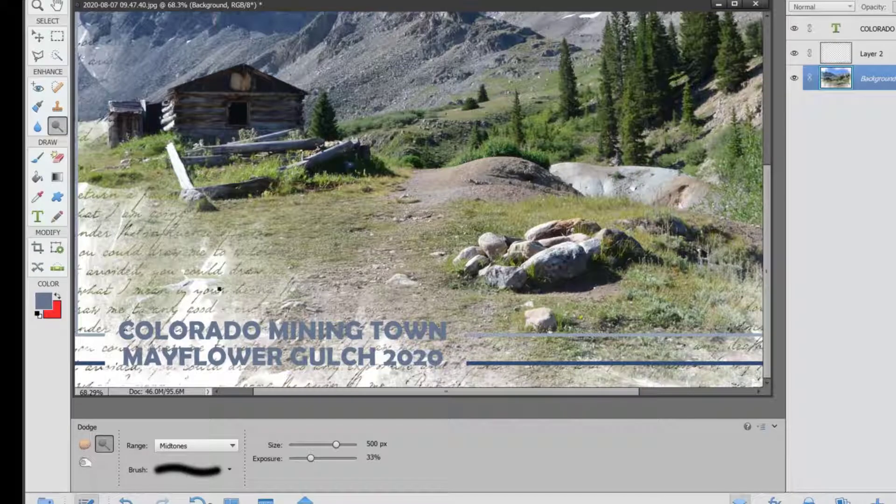
drag(311, 459, 334, 459)
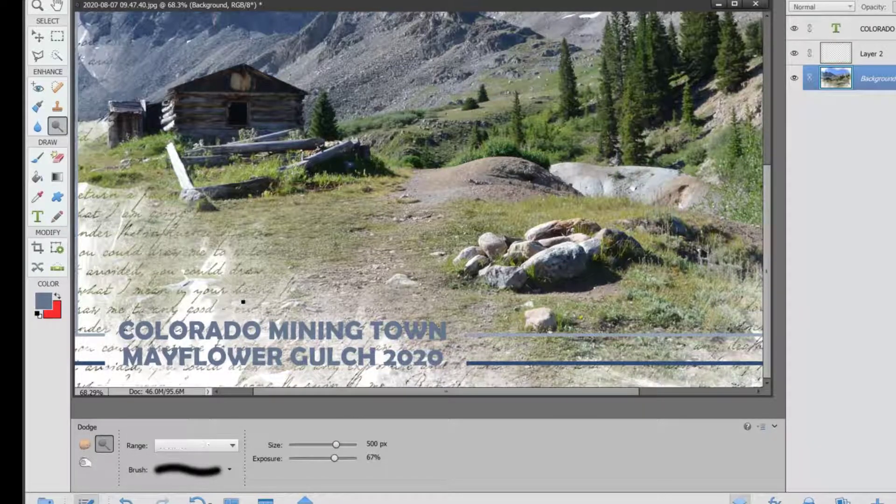
- Lighten the Background photo behind and around the title with Midtones dodge strokes, and review the whole image
drag(175, 304, 274, 284)
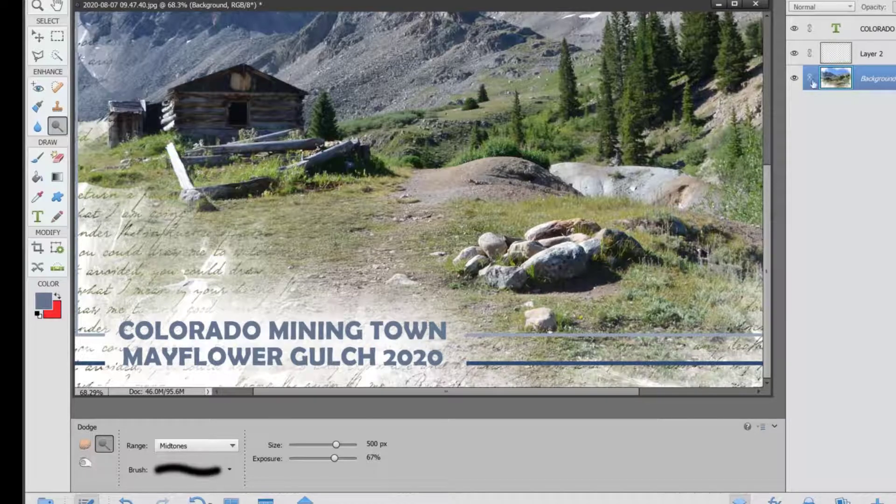
click(795, 79)
click(795, 79)
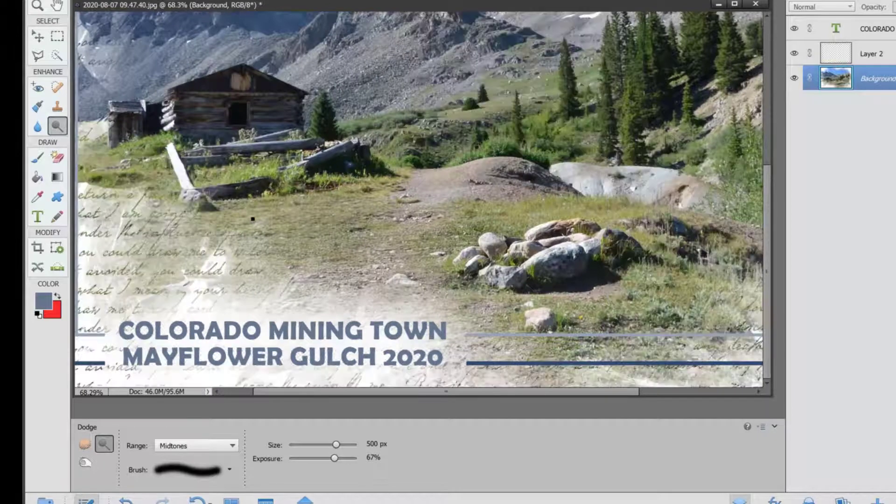
scroll(272, 265, down, 2)
scroll(272, 265, down, 3)
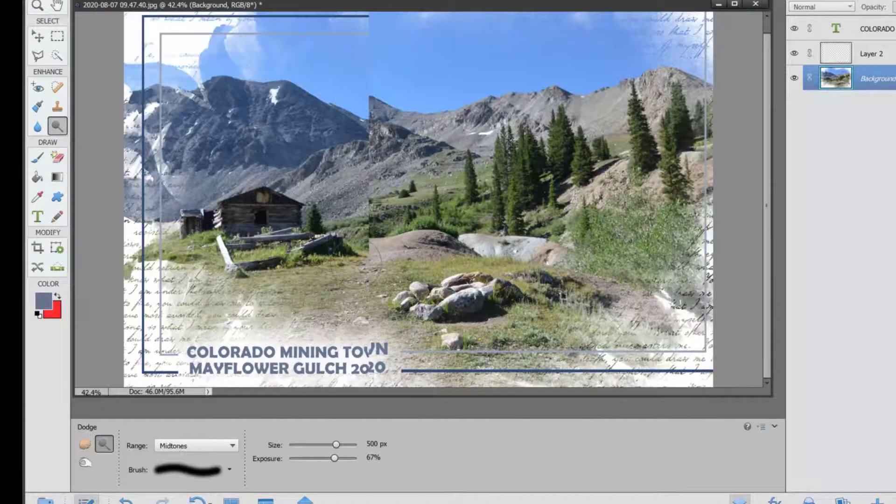
scroll(272, 265, down, 1)
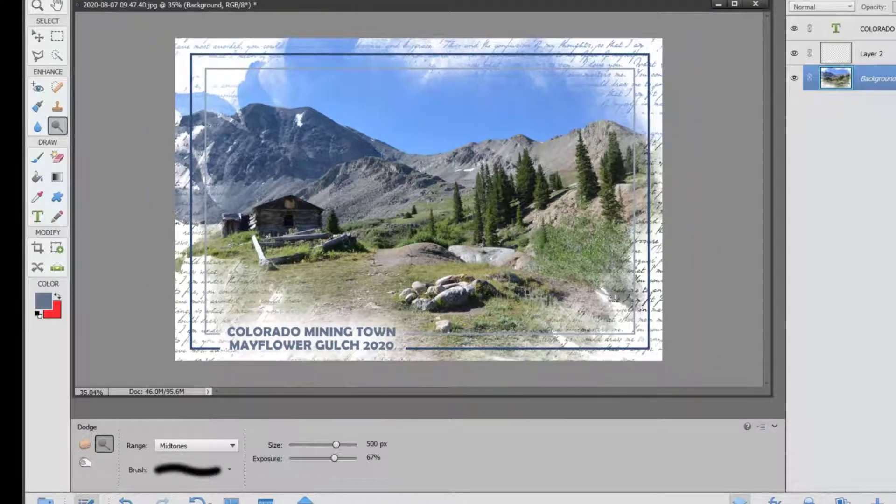